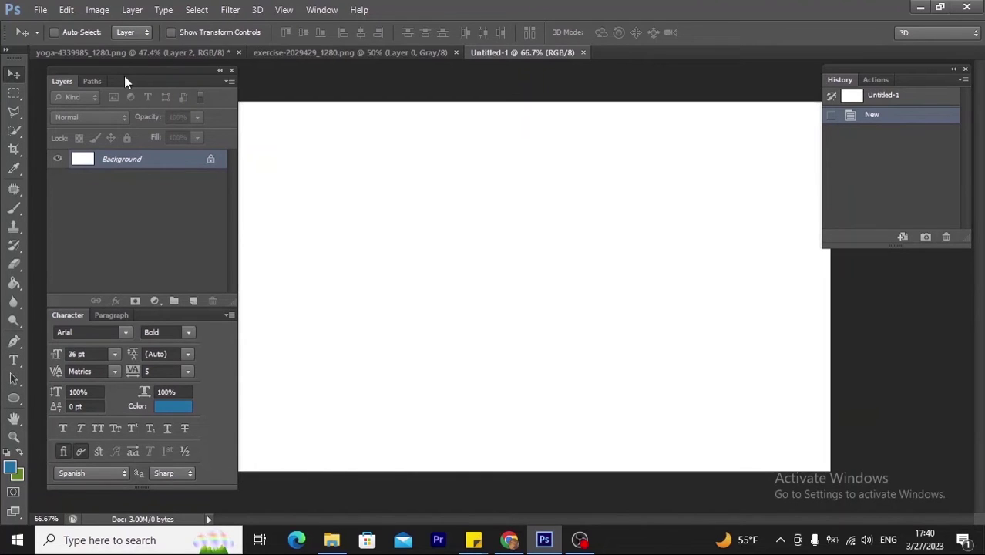
Bring the wings artwork from the yoga image into the Untitled-1 document, scaled to about 79% width and 72% height in the canvas's upper middle
left_click(171, 52)
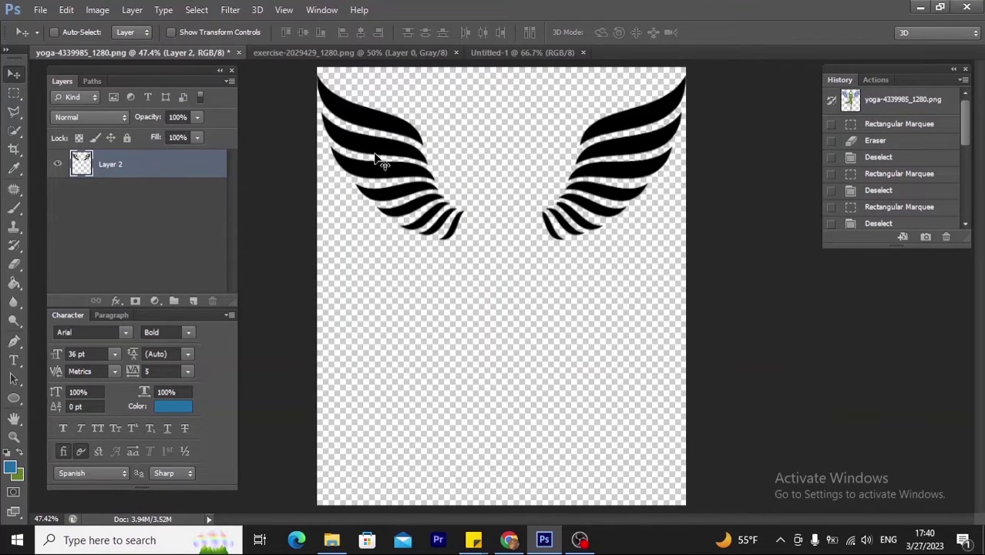
left_click_drag(378, 158, 401, 208)
key("ctrl+minus")
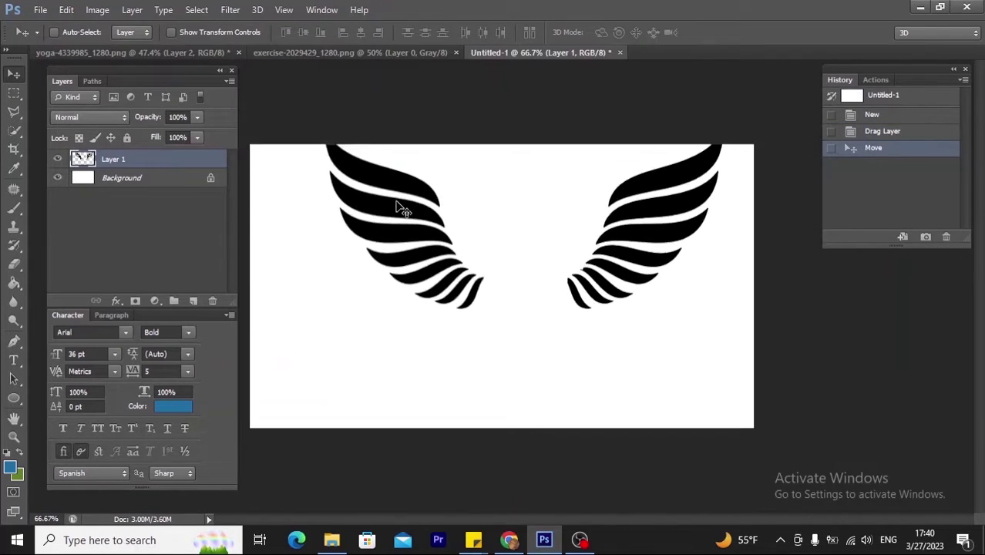
key("ctrl+minus")
key("ctrl+t")
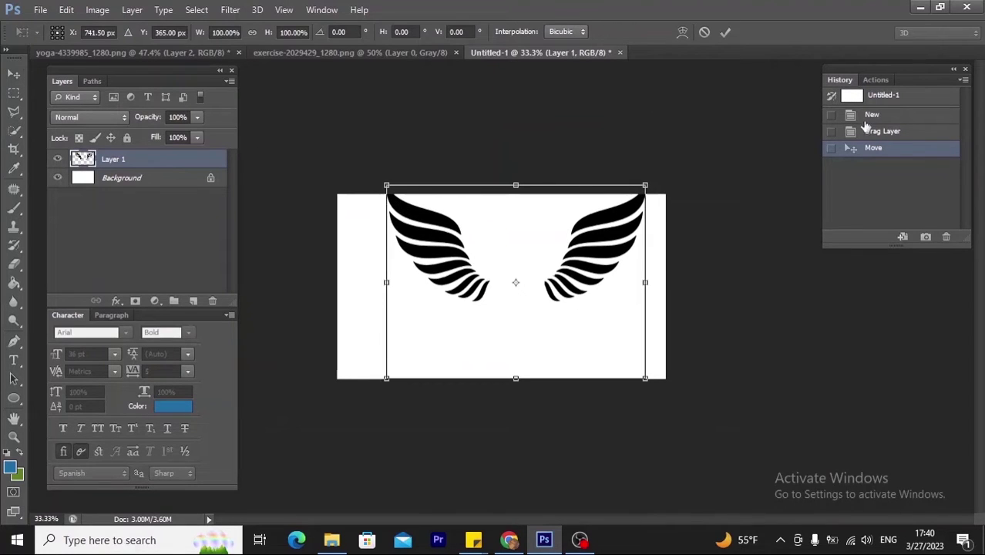
left_click_drag(643, 187, 617, 212)
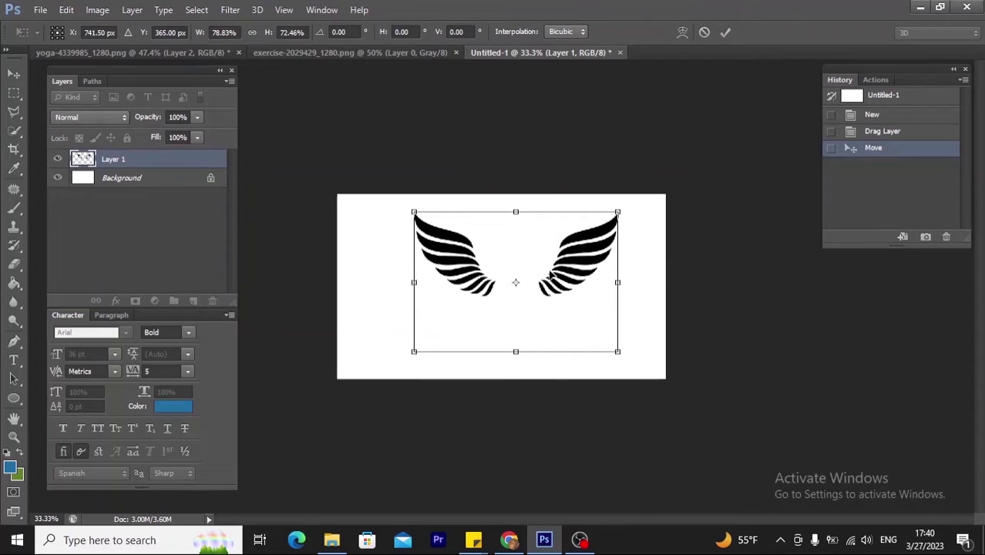
left_click_drag(550, 276, 530, 266)
left_click(725, 33)
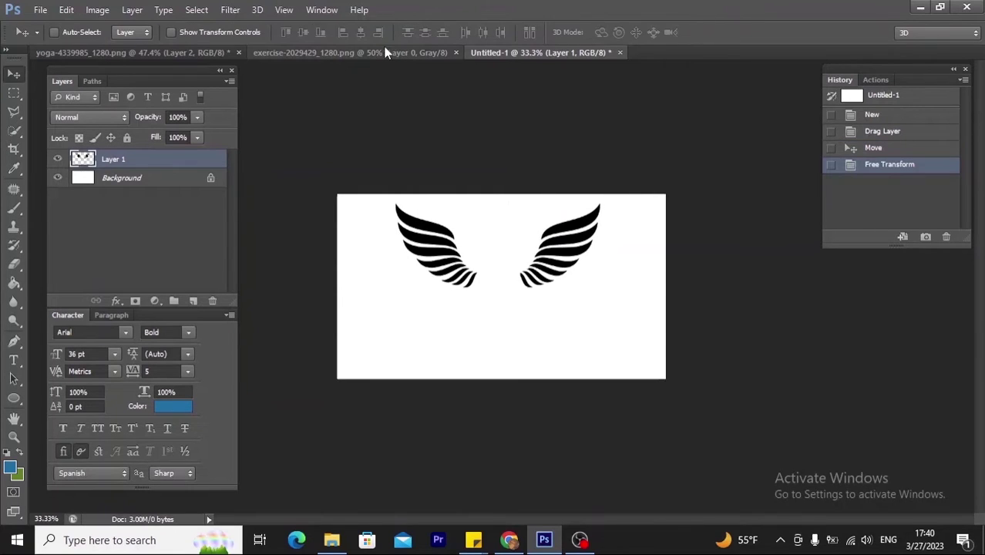
Bring the meditating figure from the exercise image into Untitled-1, scaled to about 66% width and 61% height, centred between the wings
left_click(385, 51)
left_click_drag(487, 204, 495, 249)
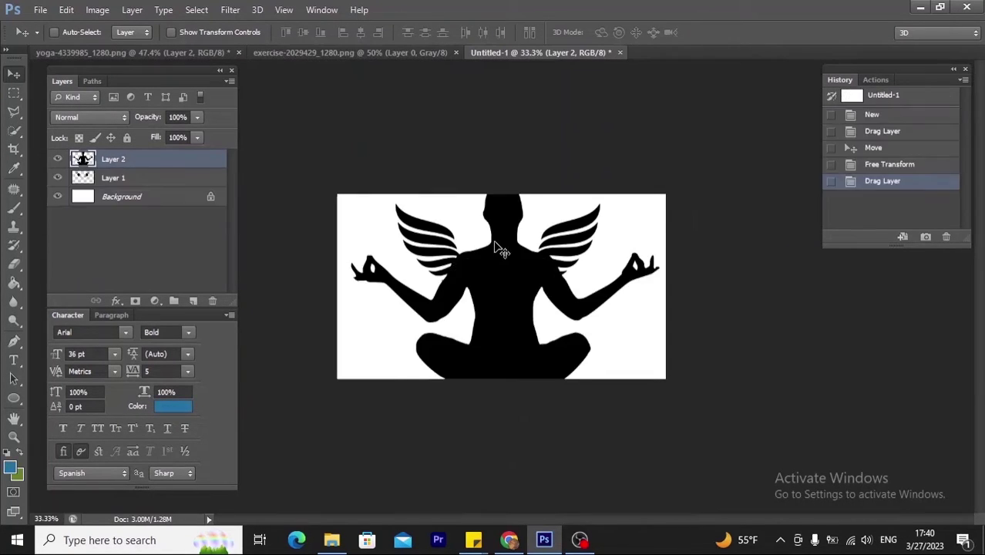
key("ctrl+t")
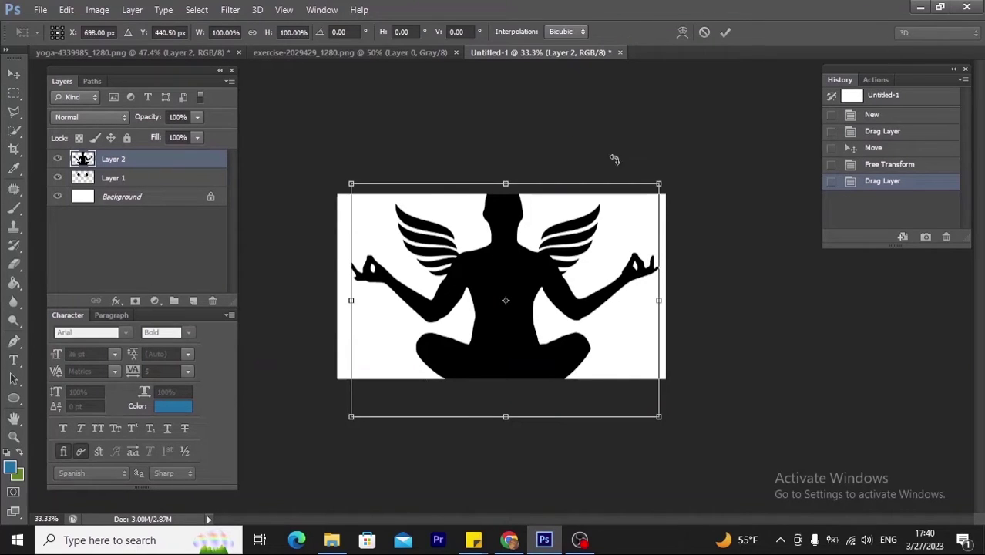
left_click_drag(659, 187, 607, 230)
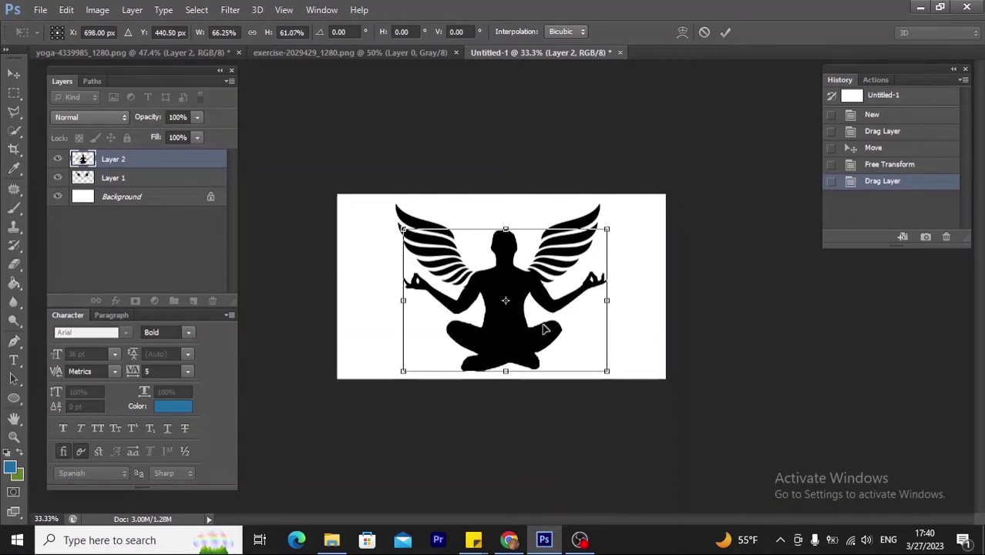
left_click_drag(542, 327, 542, 323)
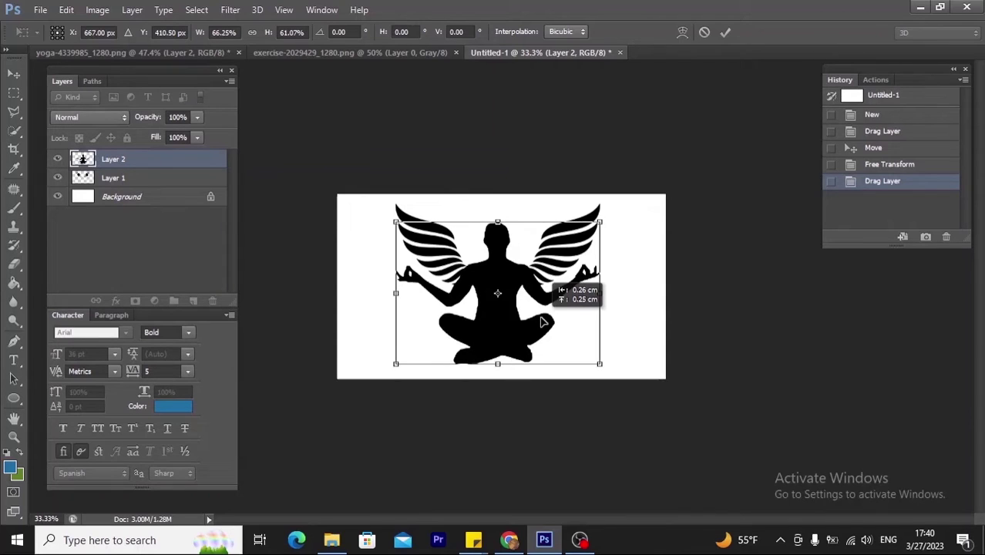
left_click_drag(543, 322, 542, 326)
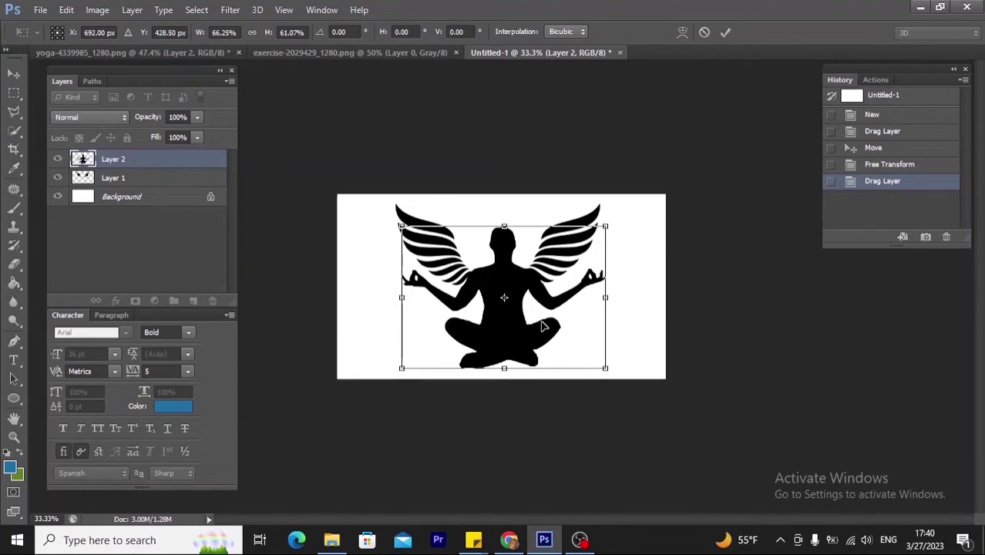
left_click(726, 32)
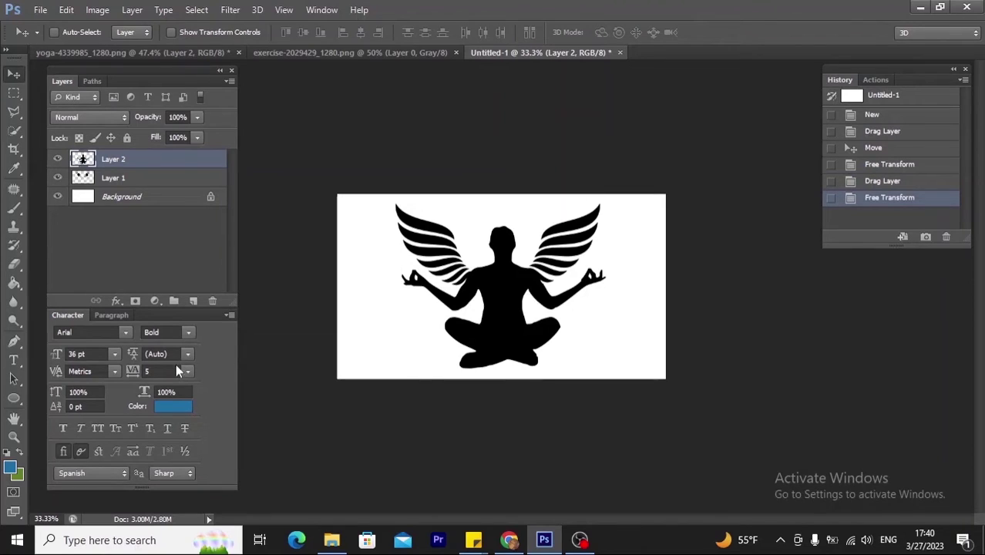
Fill a new layer above the meditating figure with blue #1f70a5 and clip it to the figure
left_click(13, 469)
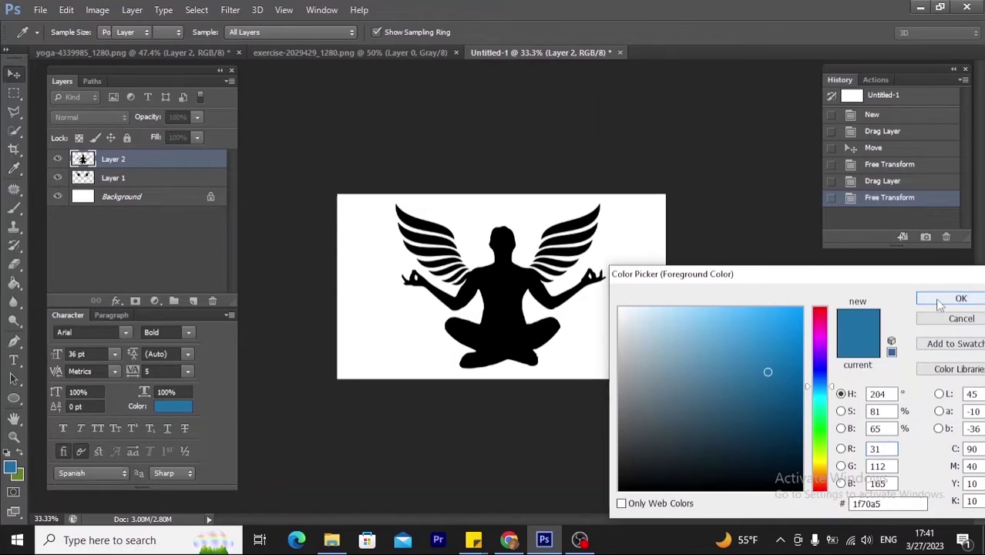
left_click(958, 301)
left_click(194, 300)
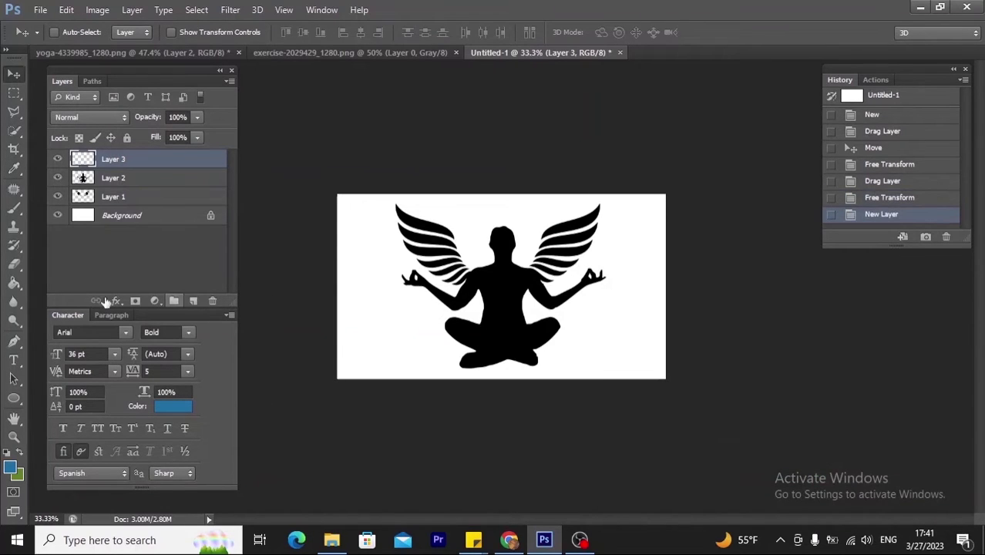
left_click(16, 282)
left_click(424, 255)
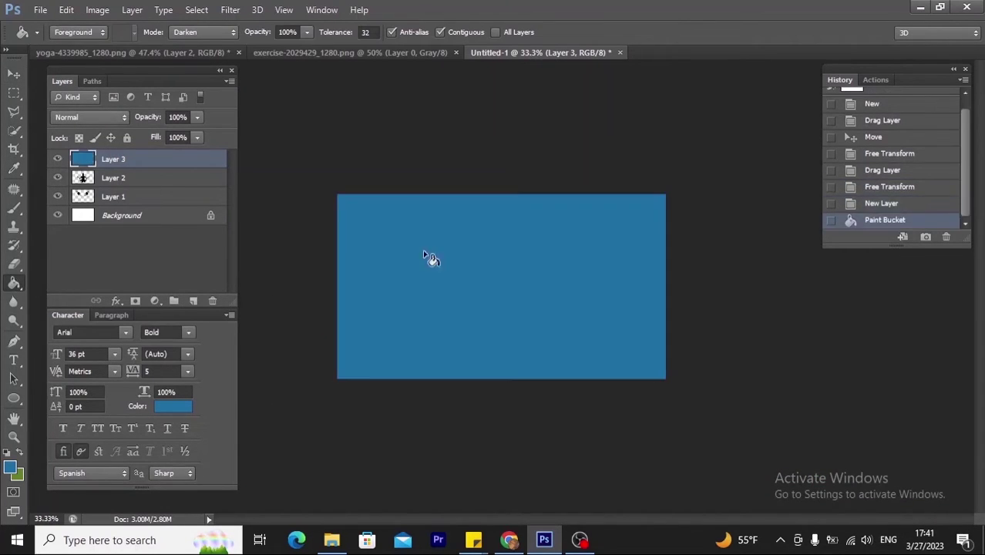
right_click(182, 161)
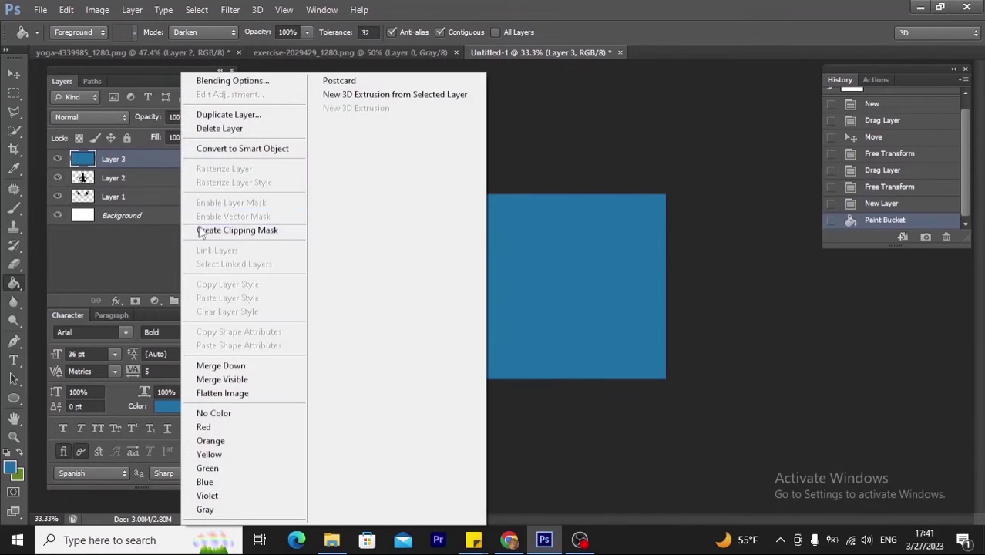
left_click(205, 231)
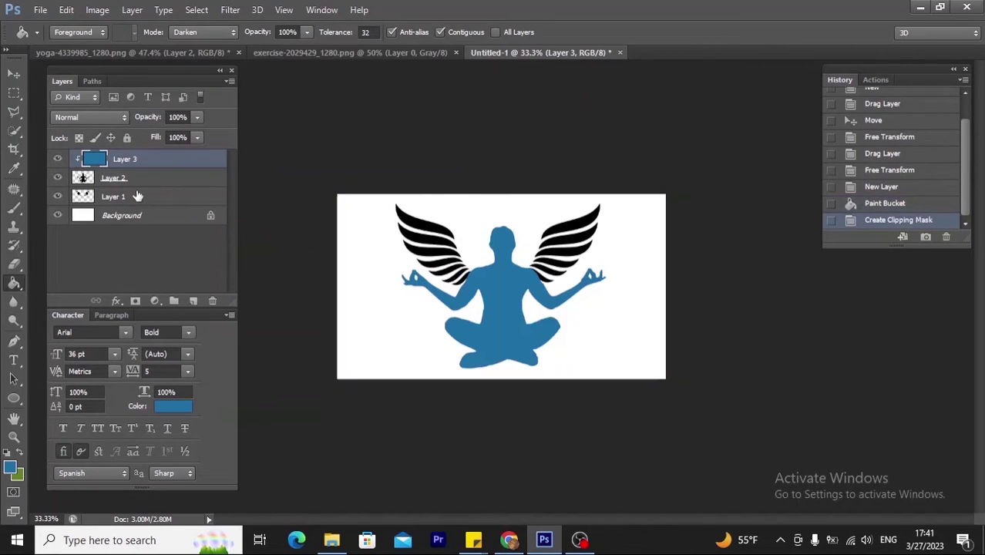
Fill a new layer directly above the wings layer with green #608224 and clip it to the wings
left_click(137, 197)
left_click(193, 301)
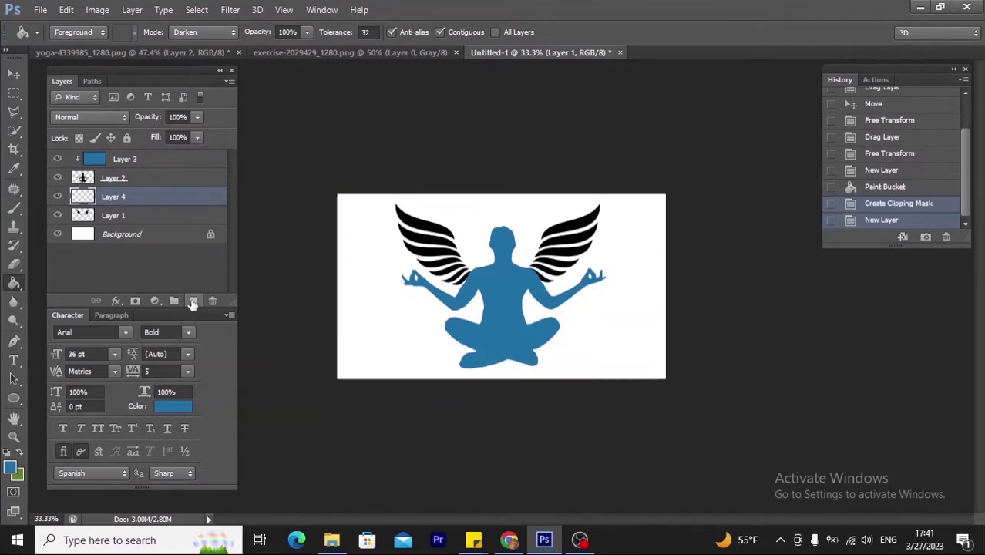
key("x")
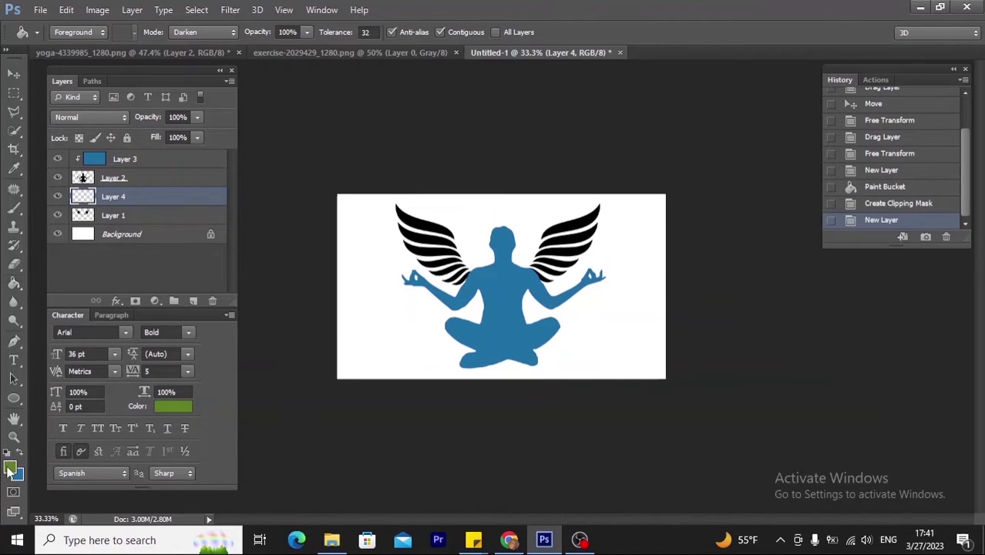
left_click(10, 465)
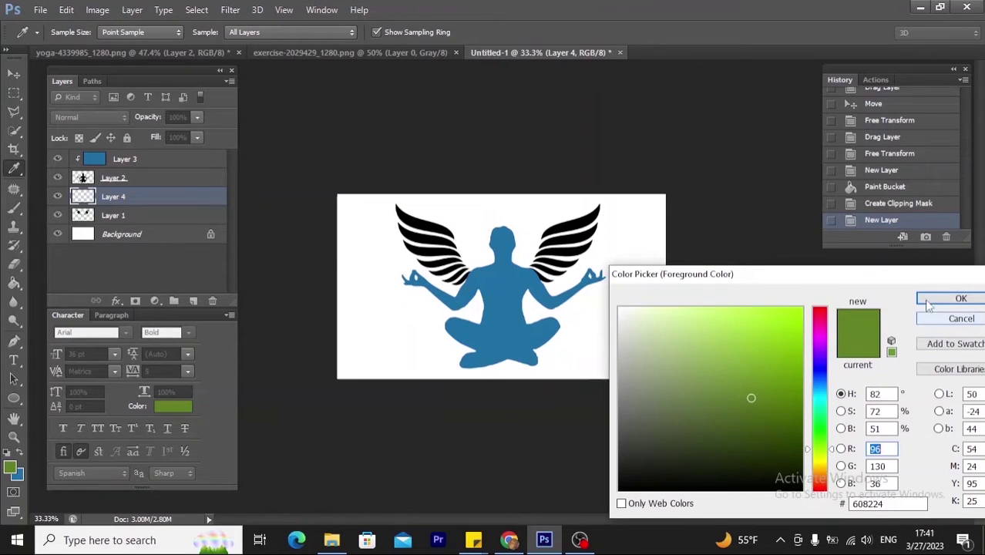
left_click(959, 299)
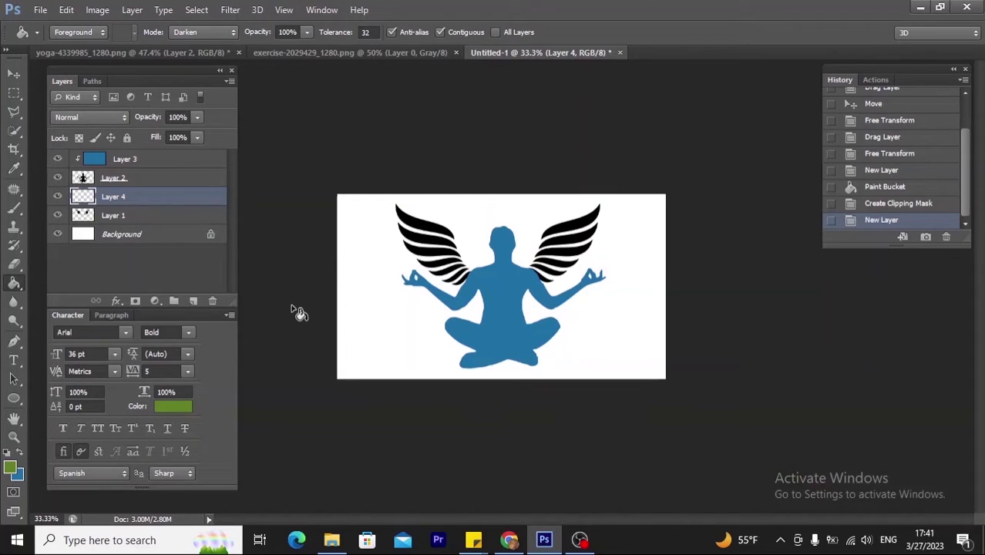
left_click(446, 322)
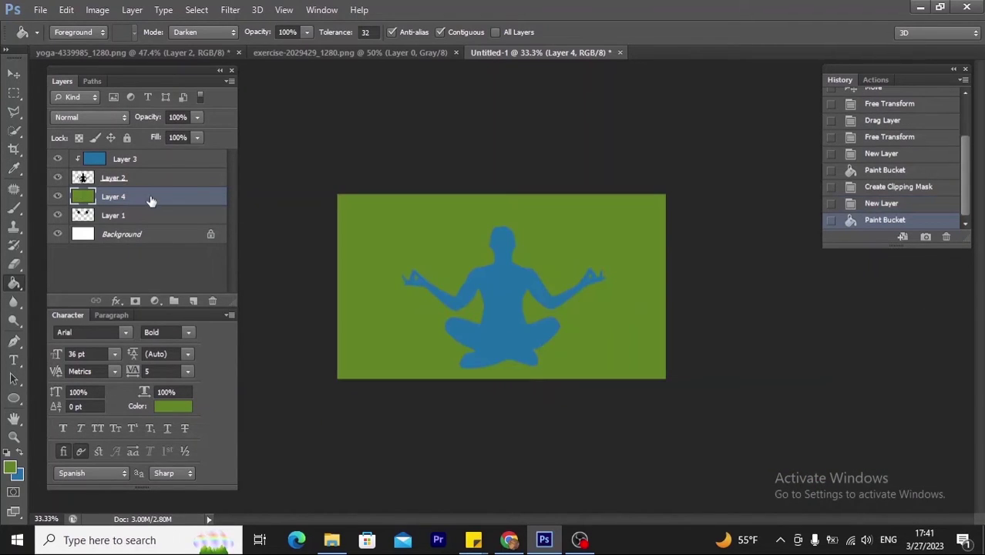
right_click(151, 200)
left_click(177, 229)
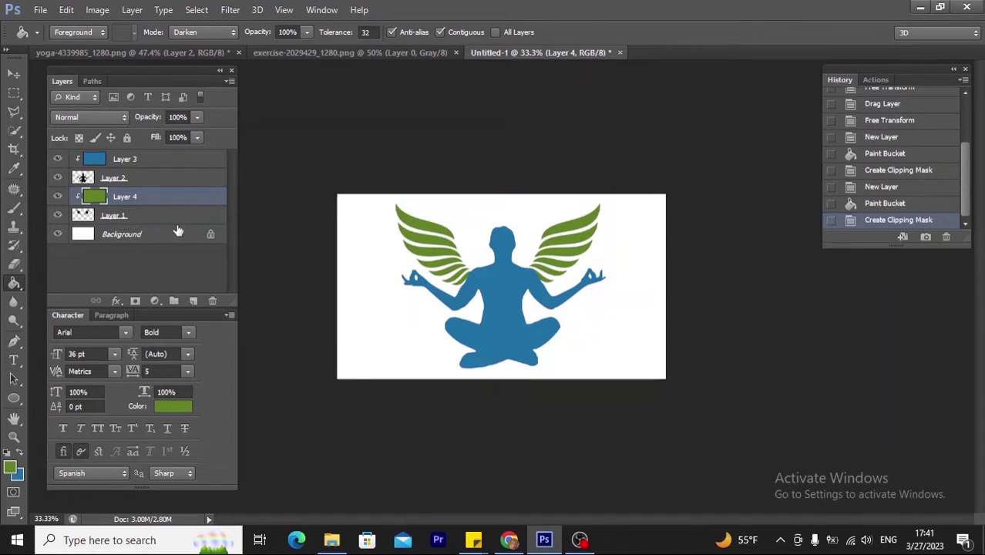
Scale all figure and wings layers together to about 64% width and 72% height and place them in the canvas's left half
key("ctrl+plus")
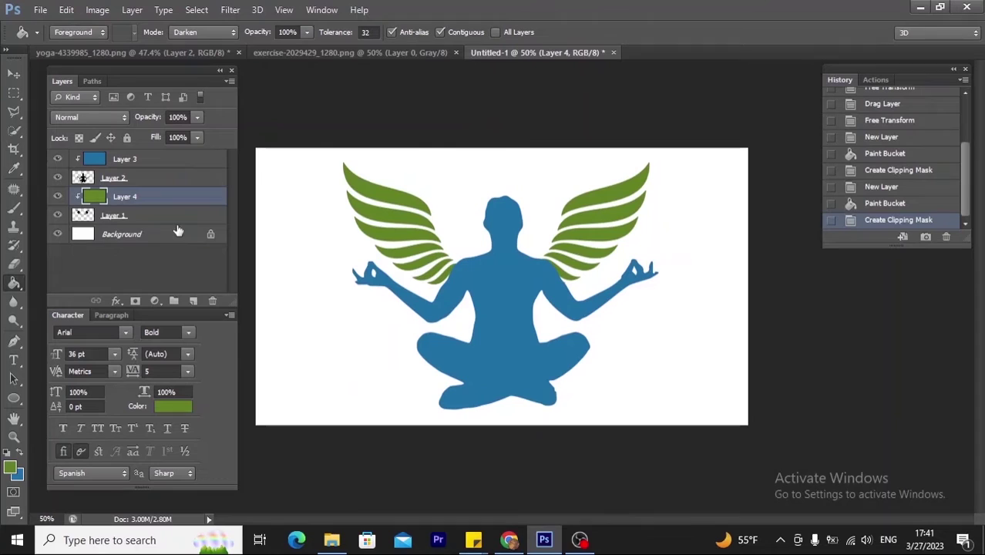
left_click(131, 216)
left_click(145, 160, "shift")
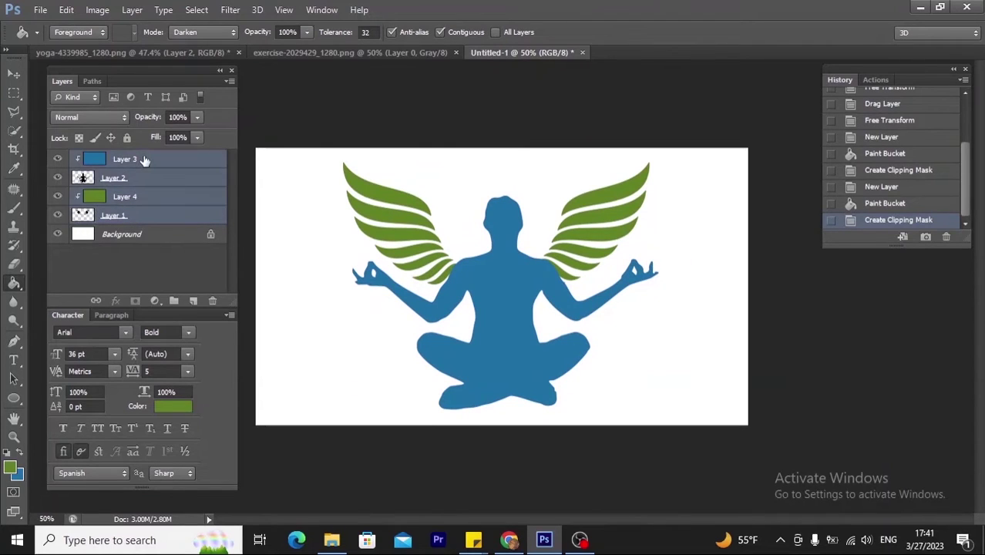
key("ctrl+t")
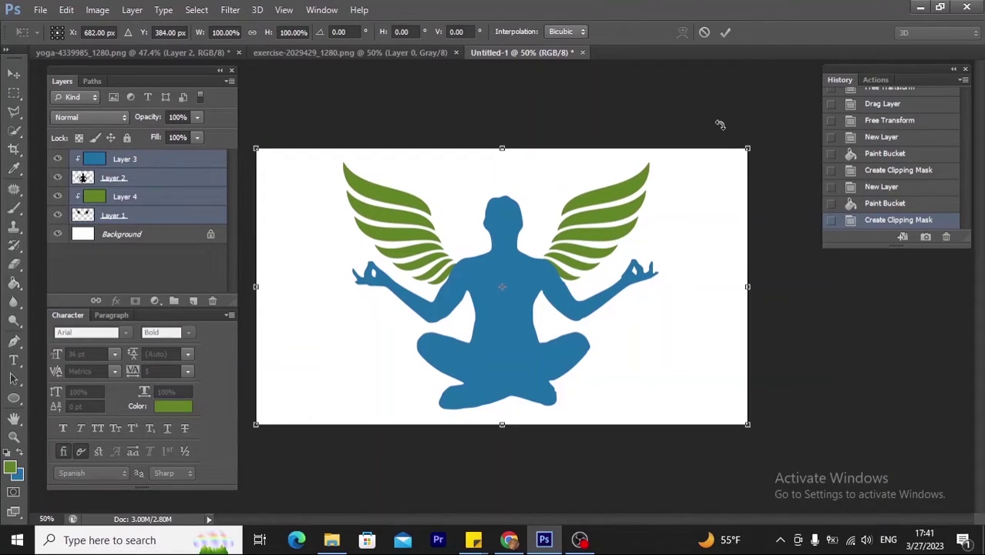
left_click_drag(748, 147, 659, 187)
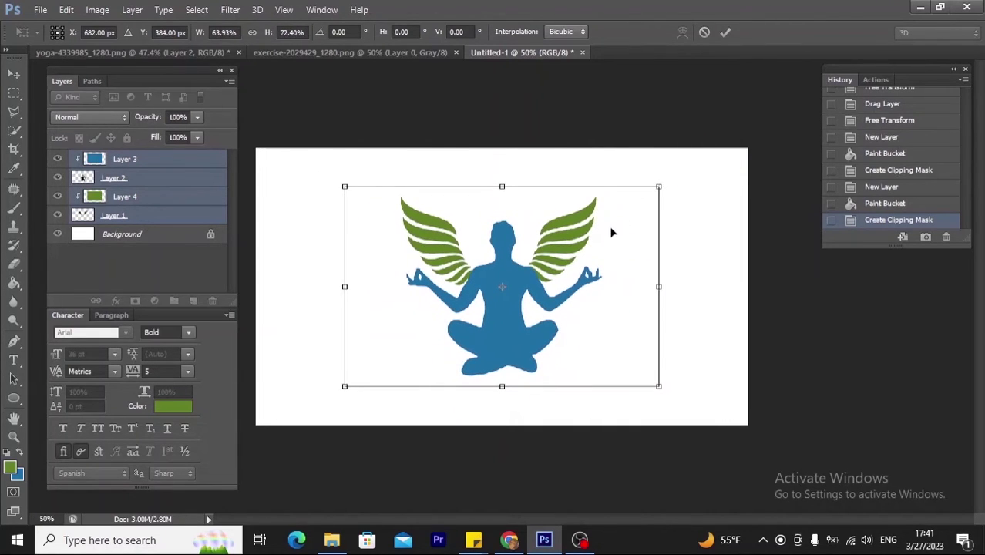
left_click_drag(611, 232, 477, 241)
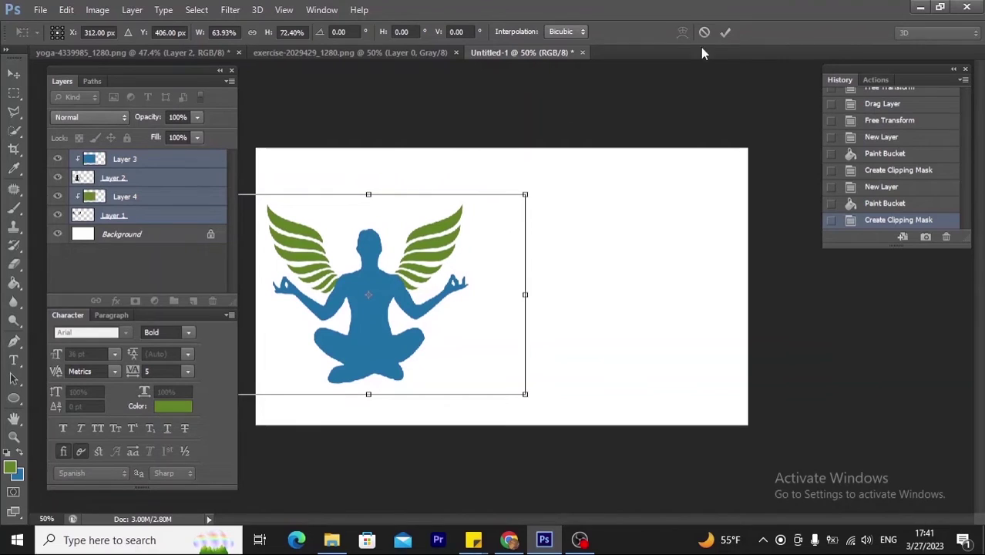
left_click(724, 32)
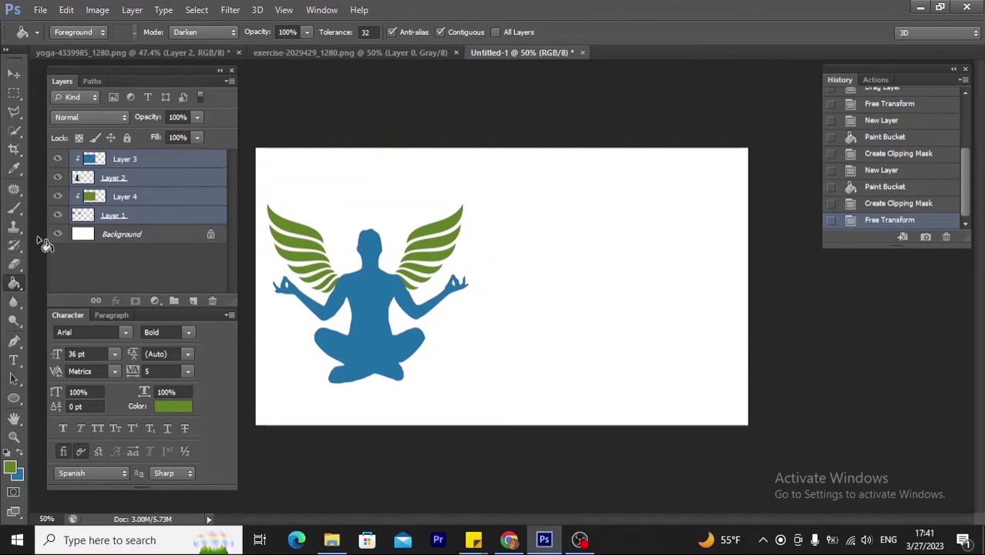
Add the text "Wellness" in blue Arial Bold 36 pt on the empty canvas area beside the figure
left_click(15, 361)
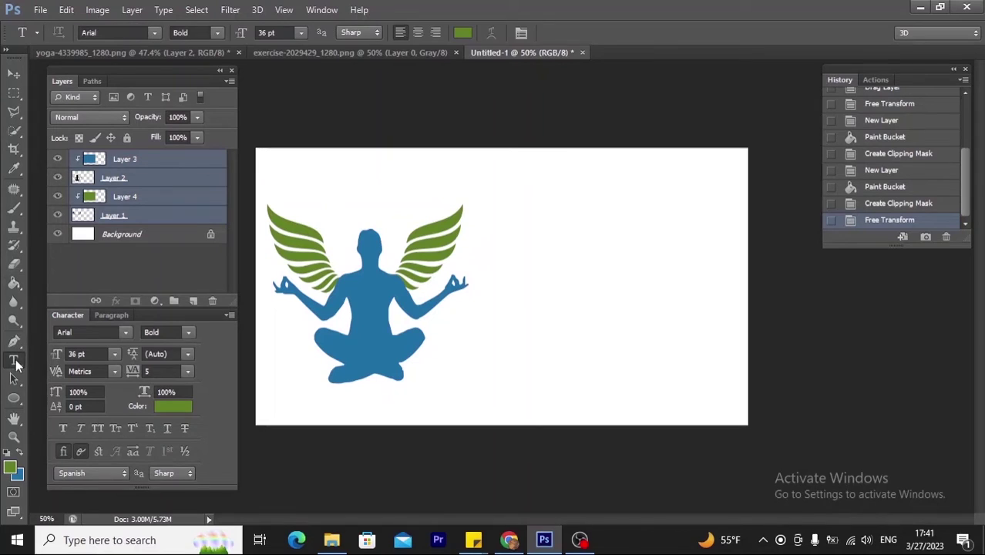
left_click(19, 452)
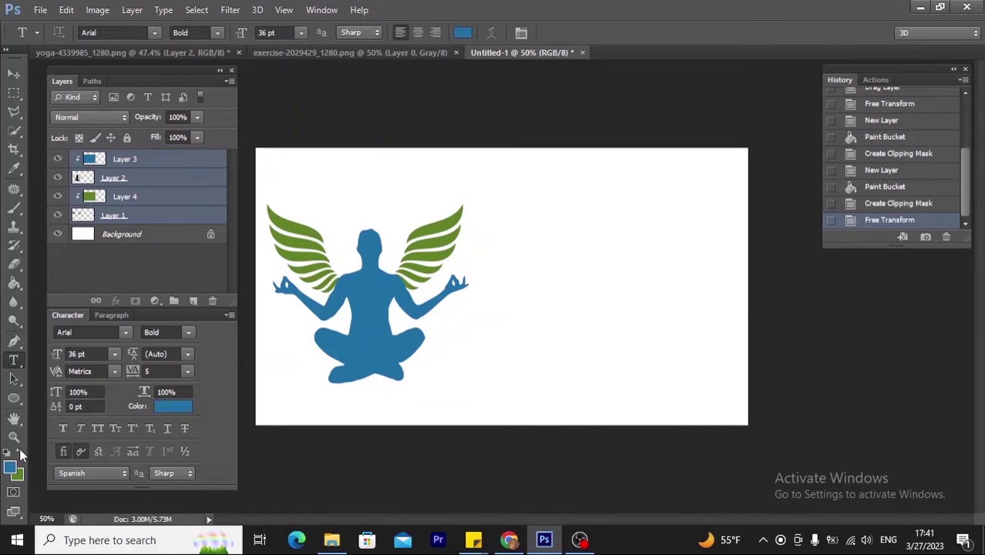
left_click(553, 354)
type("Wellnes")
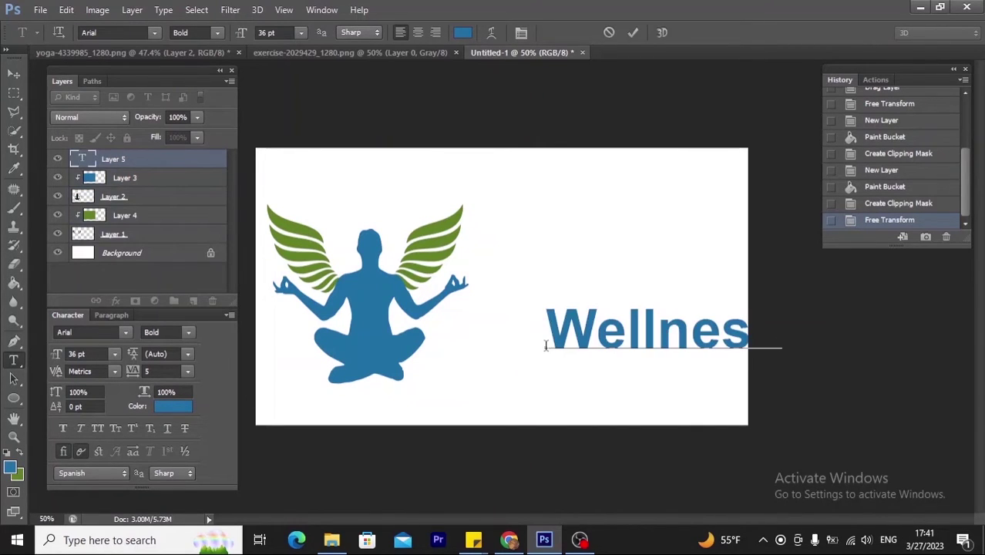
Move the "Wellness" text closer to the figure's lower right side and set its font size to 48 pt
double_click(630, 333)
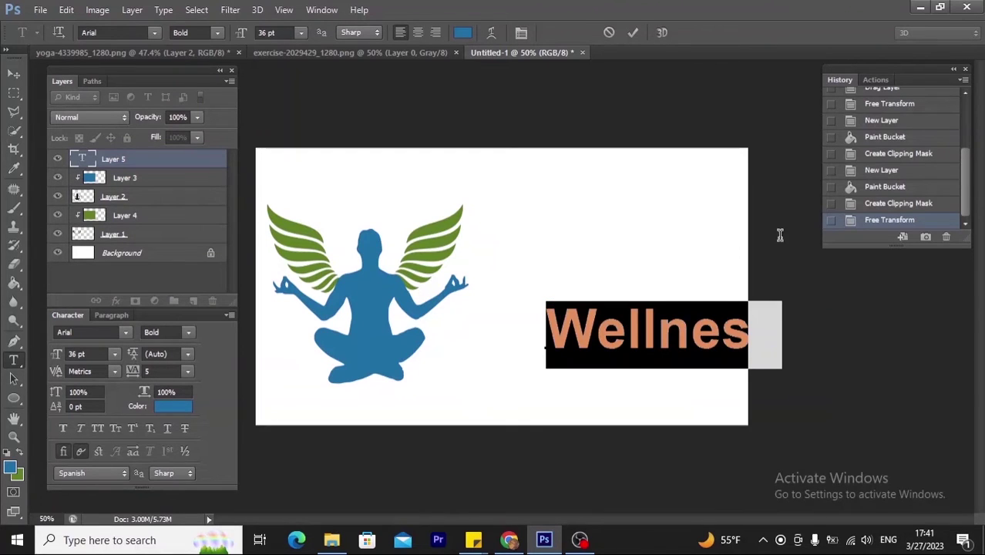
left_click_drag(777, 238, 692, 264)
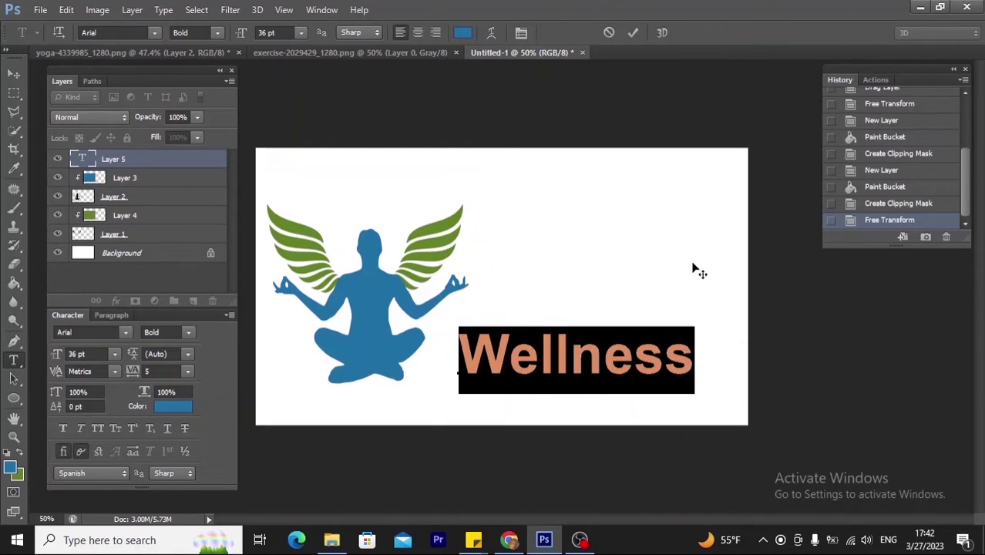
left_click(298, 30)
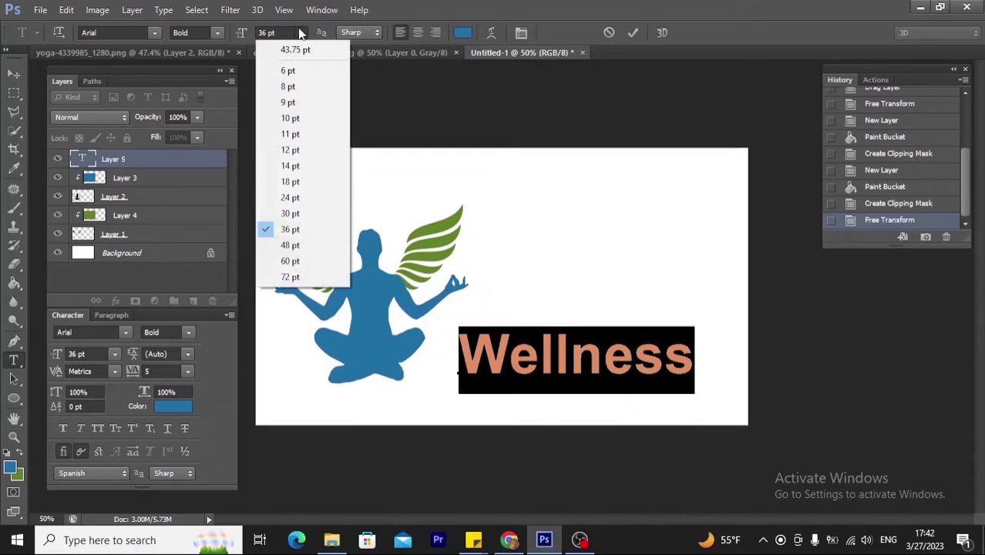
left_click(308, 245)
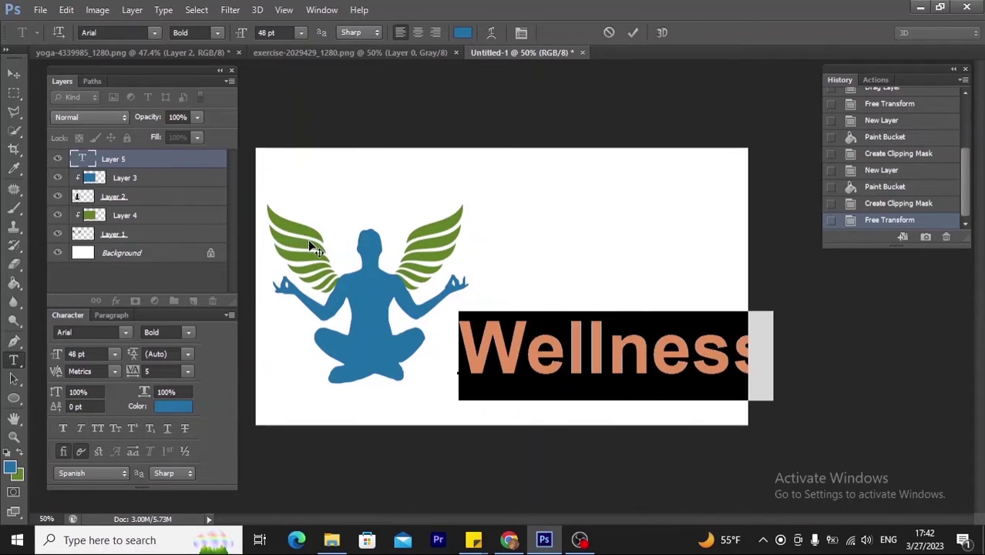
Move the "Wellness" text up against the figure's knee and recolour its first four letters, "Well", in green #608224
left_click_drag(559, 260, 534, 269)
left_click(632, 33)
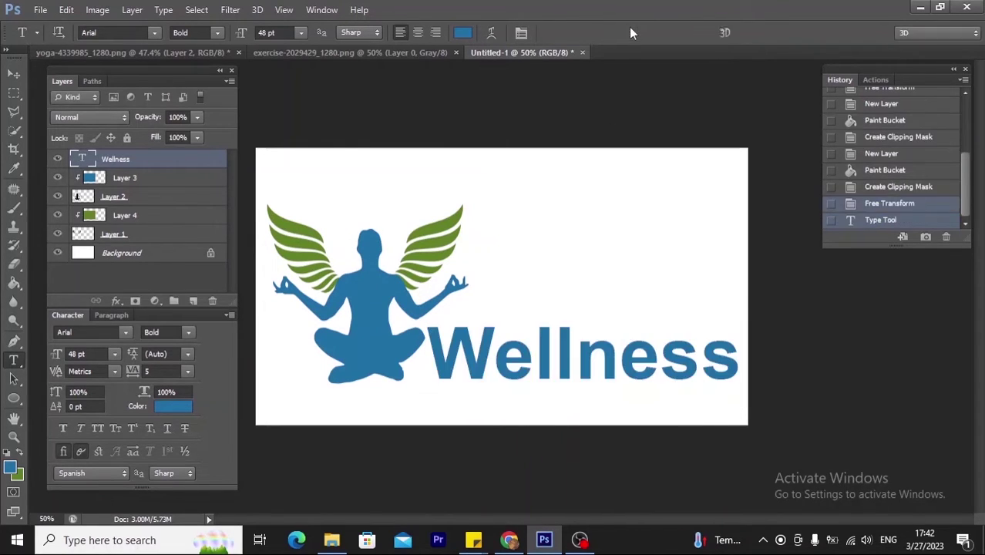
left_click(23, 453)
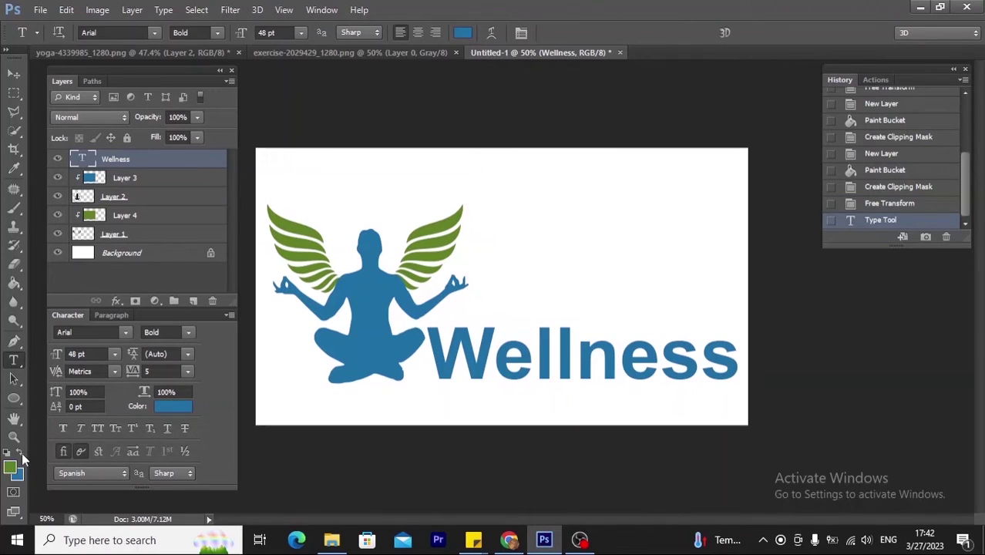
left_click(575, 356)
double_click(574, 356)
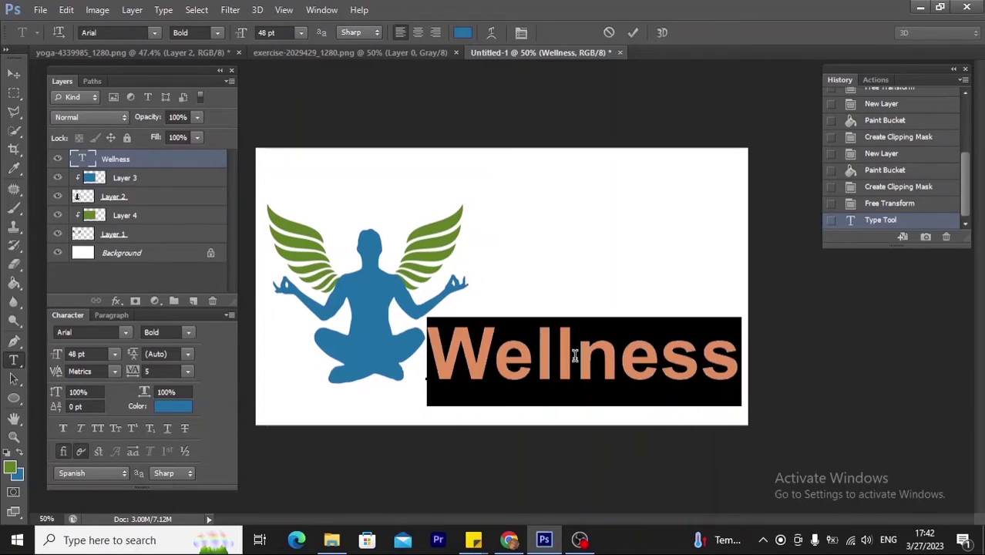
left_click(575, 356)
left_click_drag(572, 356, 435, 366)
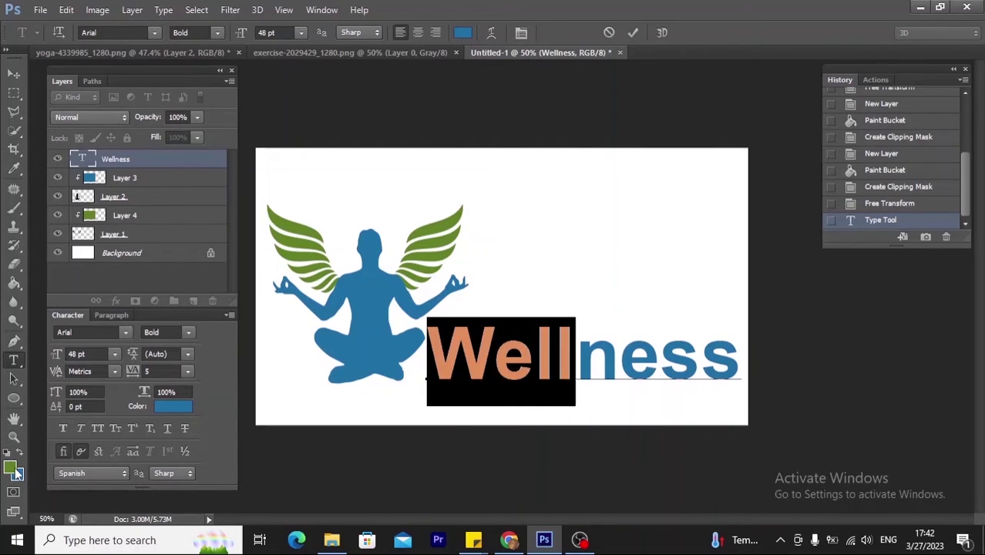
left_click(11, 467)
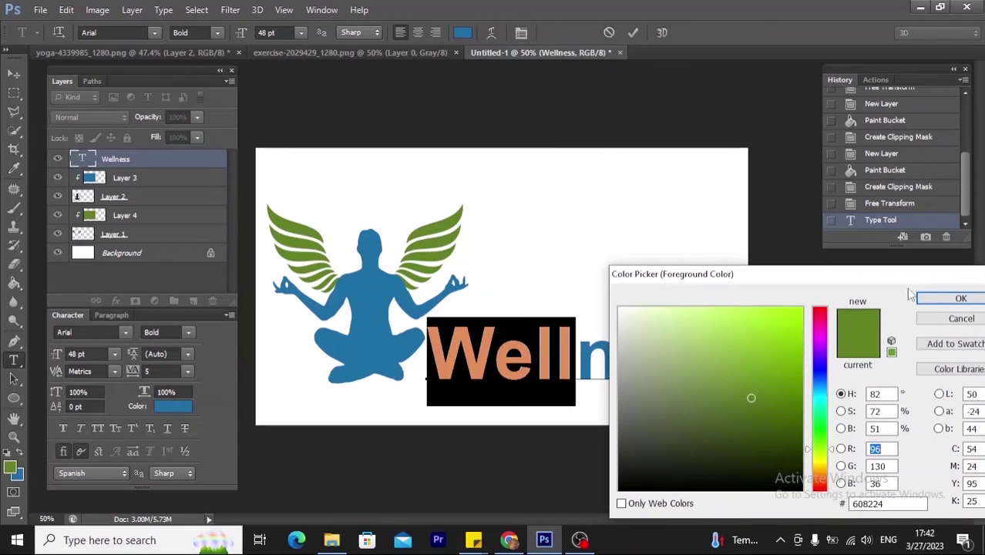
left_click(927, 298)
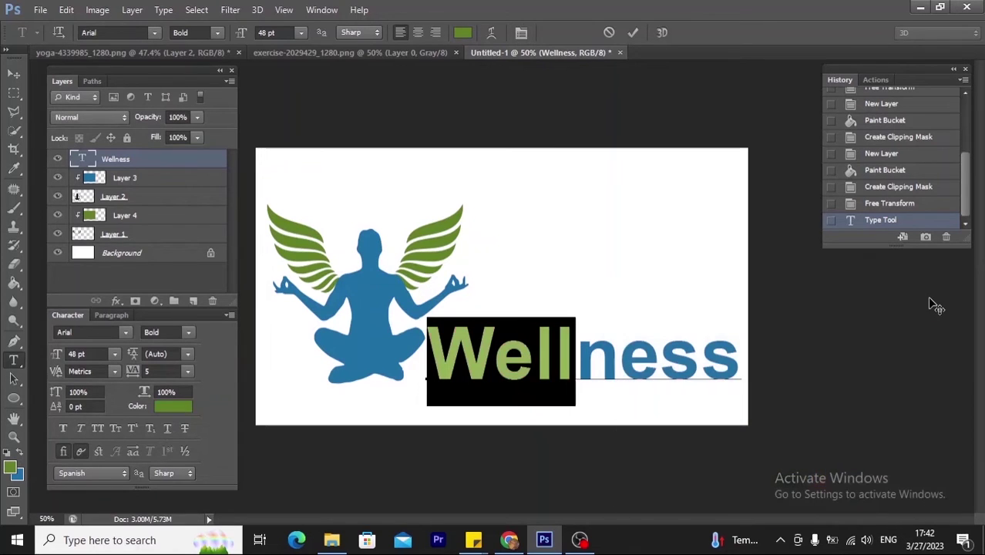
left_click(633, 33)
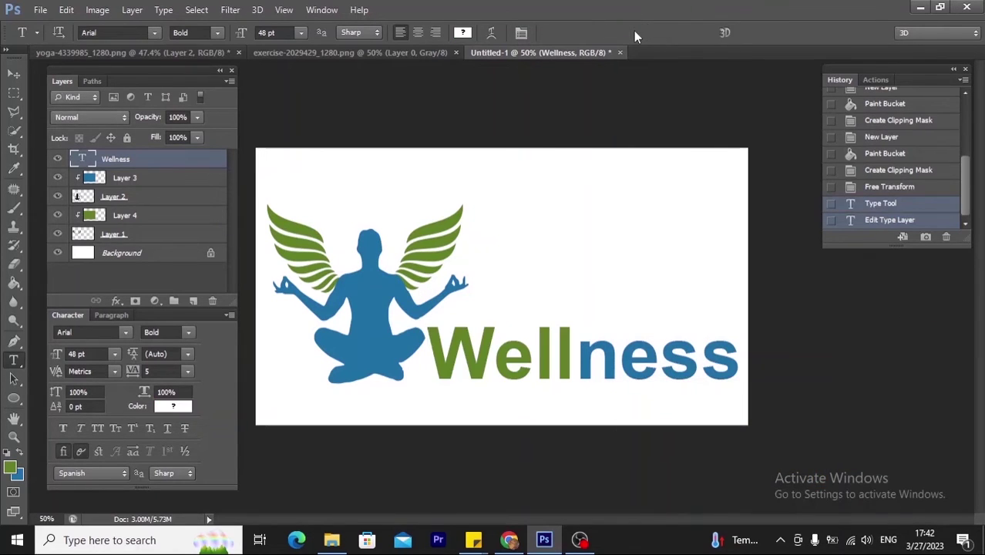
Hide the white background layer to check the logo on transparency, and show it again
left_click(57, 253)
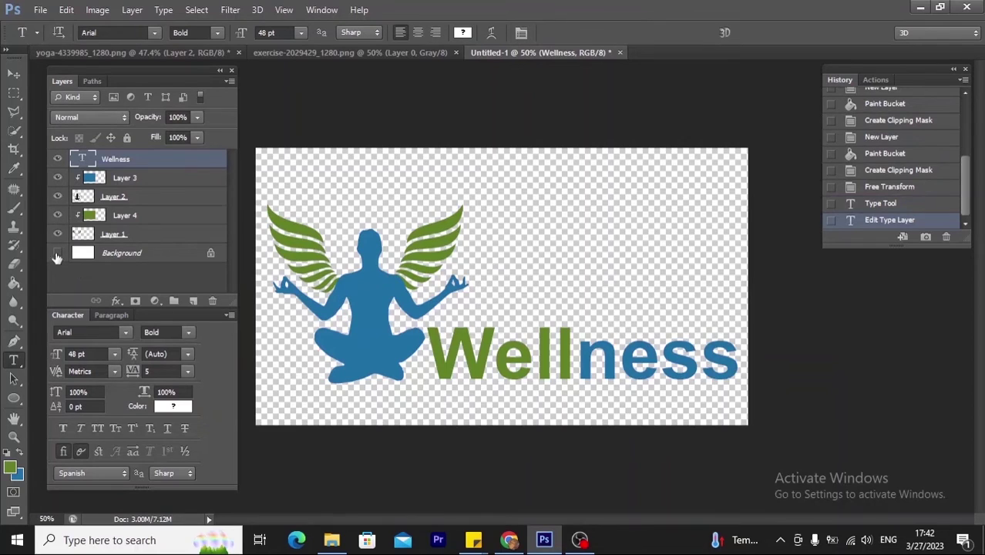
left_click(14, 76)
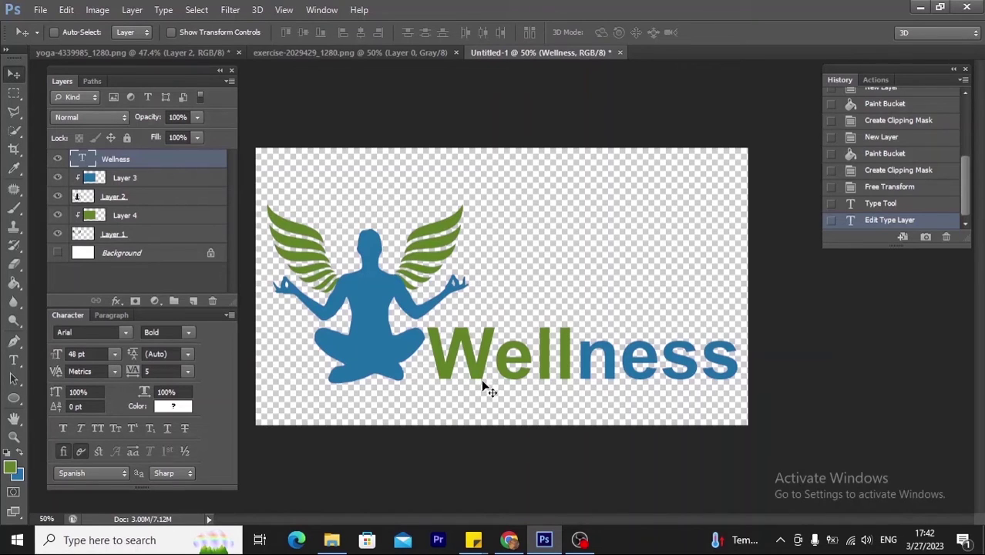
left_click(58, 255)
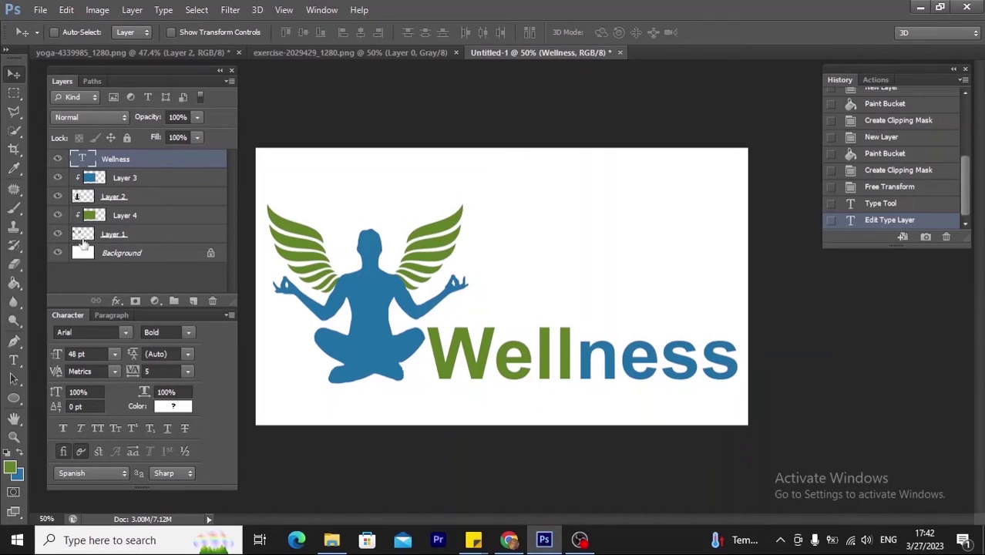
Group the "Wellness" text layer with all the figure and wings layers, leaving out the background
left_click(126, 234, "shift")
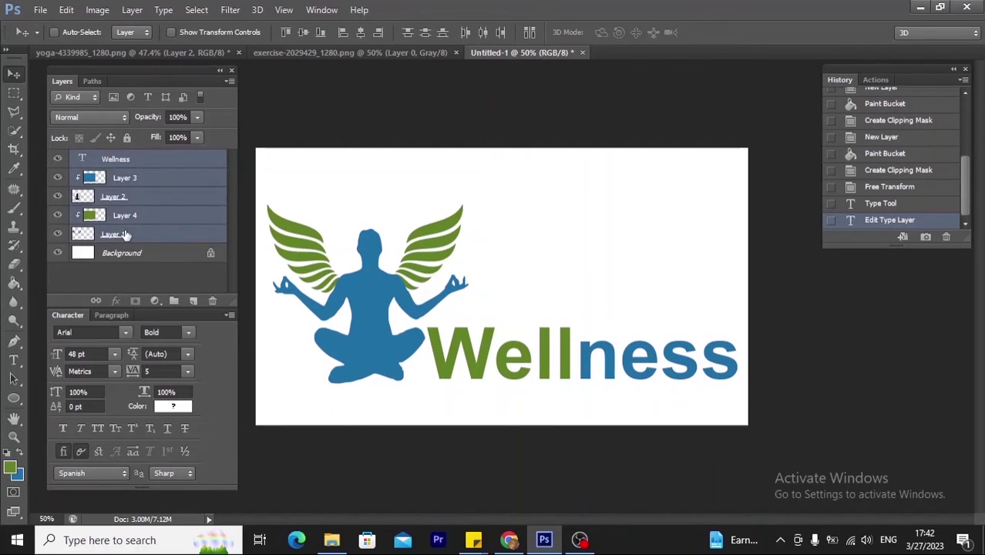
left_click_drag(142, 236, 173, 300)
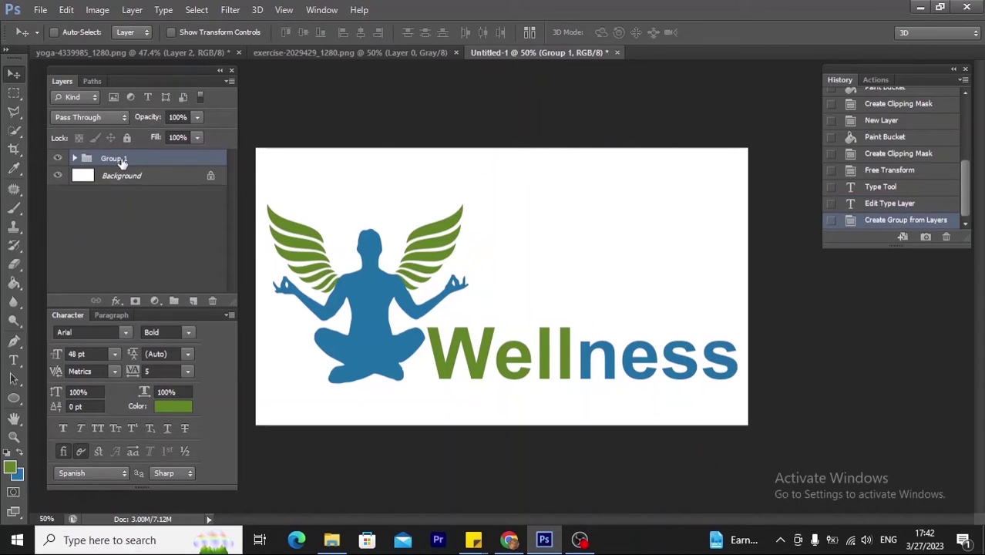
right_click(120, 160)
left_click(98, 164)
Create a new layer directly above the white background and fill it with the logo's blue
left_click(121, 177)
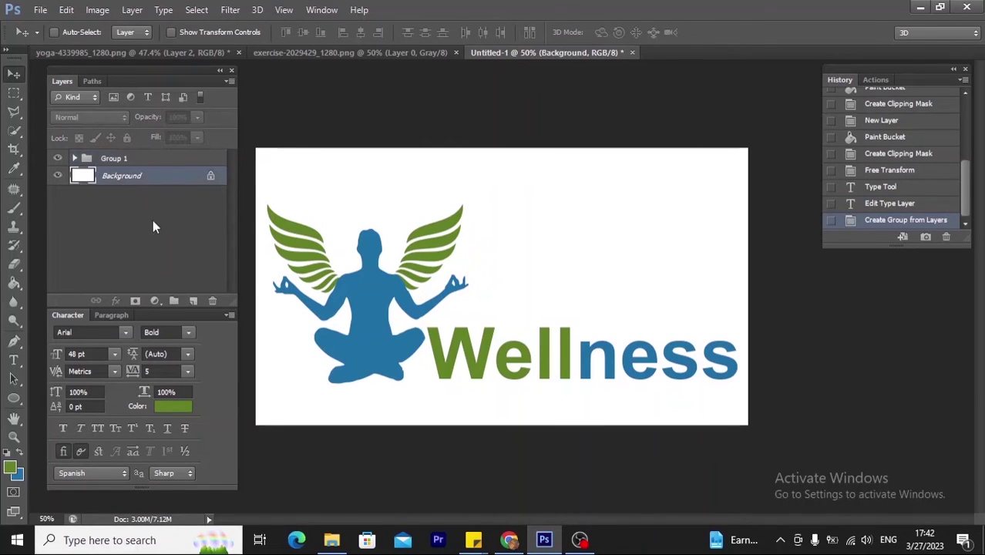
left_click(193, 301)
left_click(21, 456)
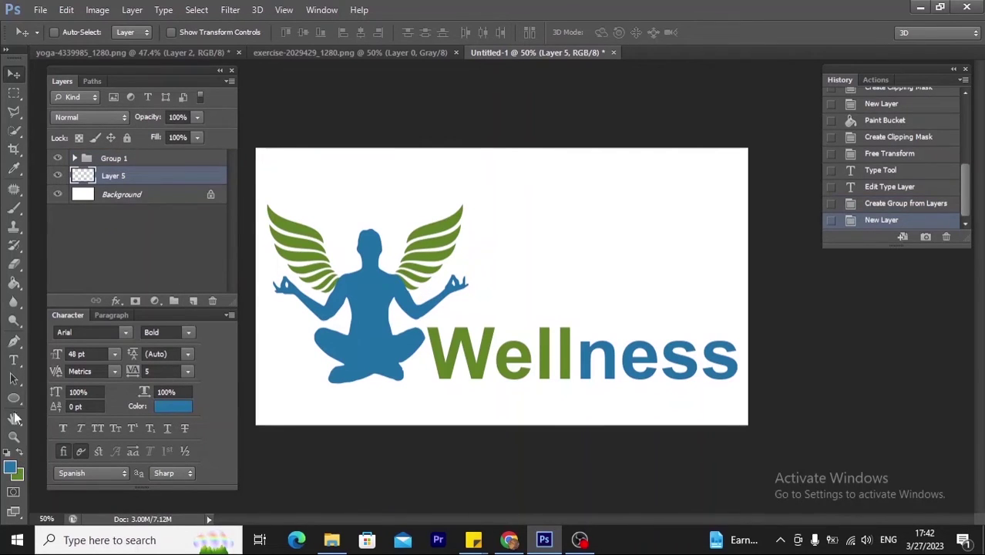
left_click(14, 283)
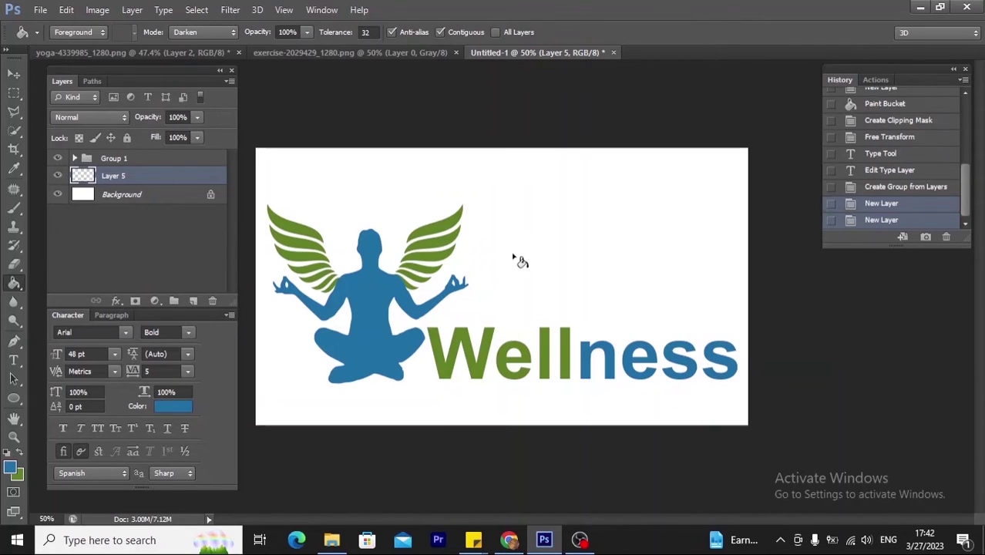
left_click(514, 259)
Add a drop shadow effect to the logo group and set the shadow's blend mode to Normal
left_click(145, 158)
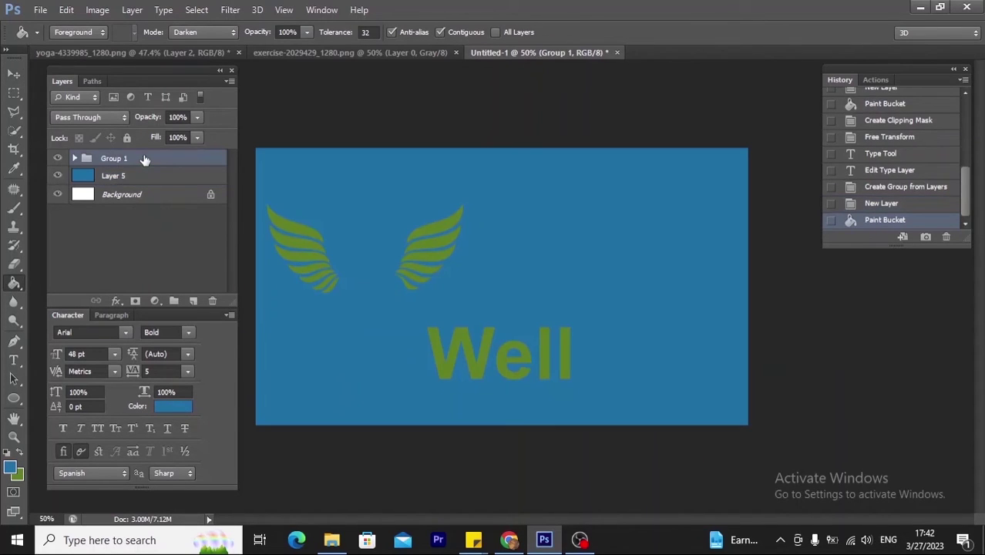
right_click(145, 158)
left_click(165, 161)
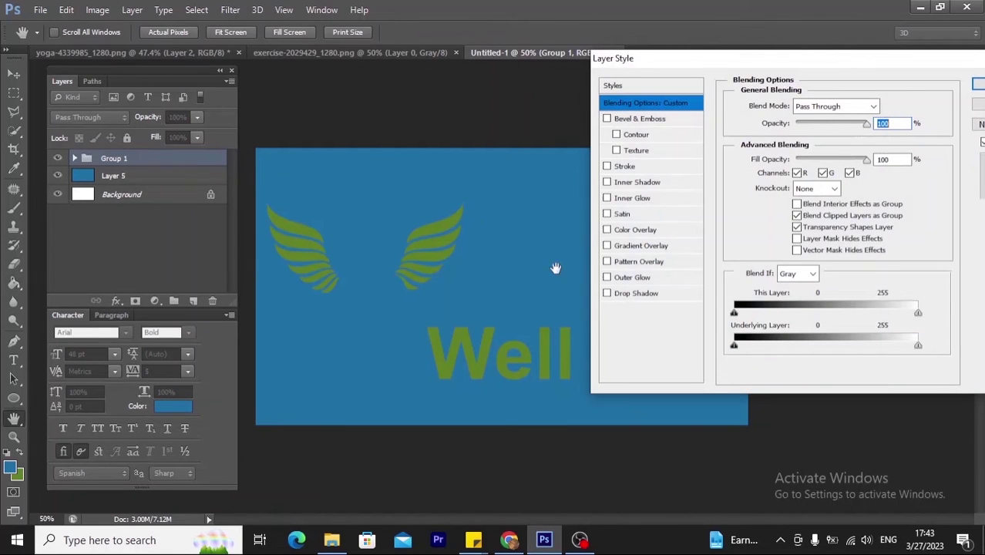
left_click(633, 295)
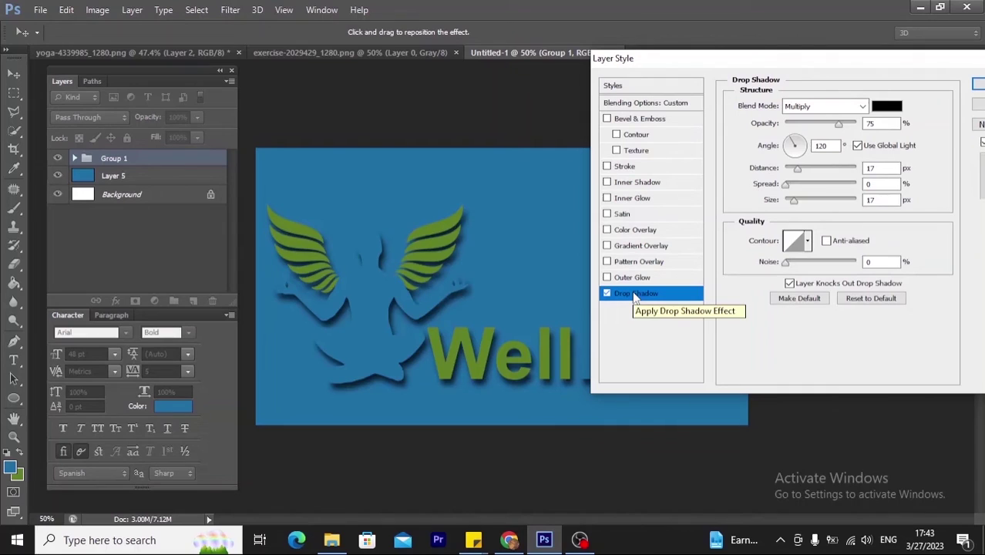
left_click(804, 110)
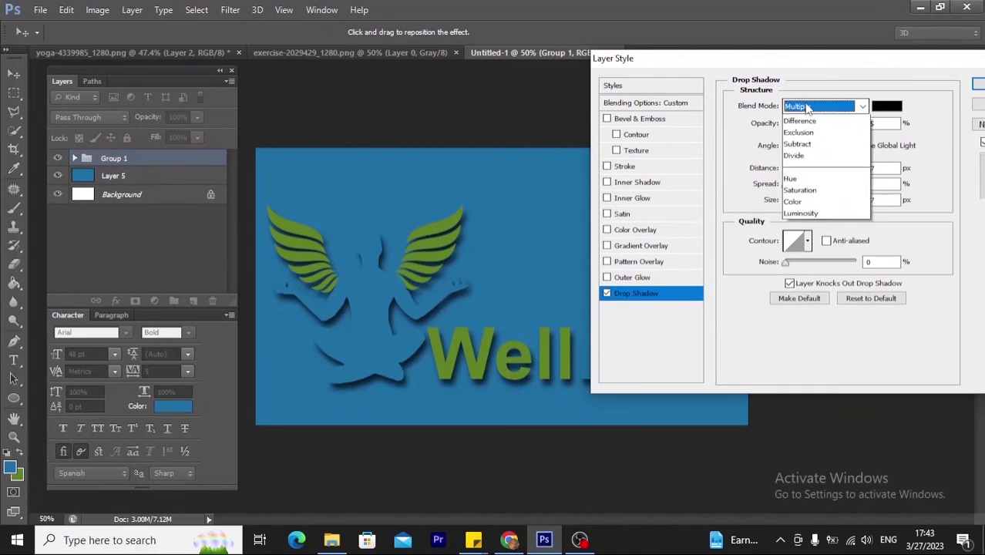
left_click(805, 125)
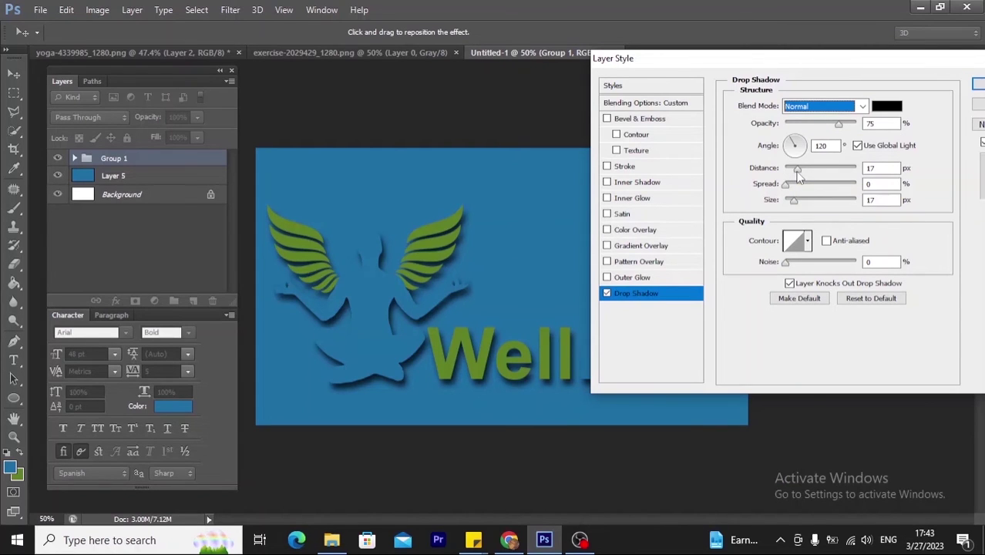
Set the logo group's drop shadow opacity to 83% and apply the layer style
key("ctrl+plus")
key("ctrl+plus")
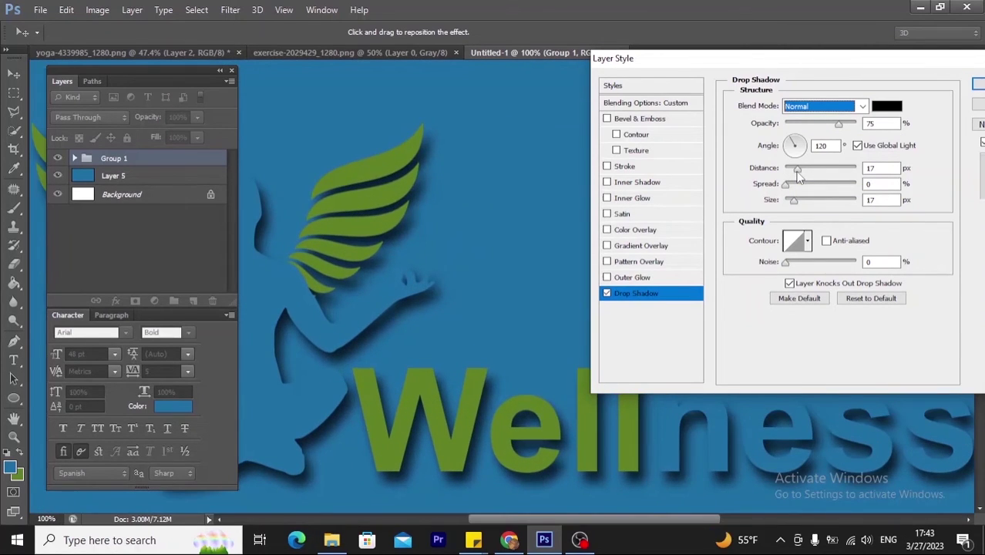
left_click_drag(563, 516, 510, 518)
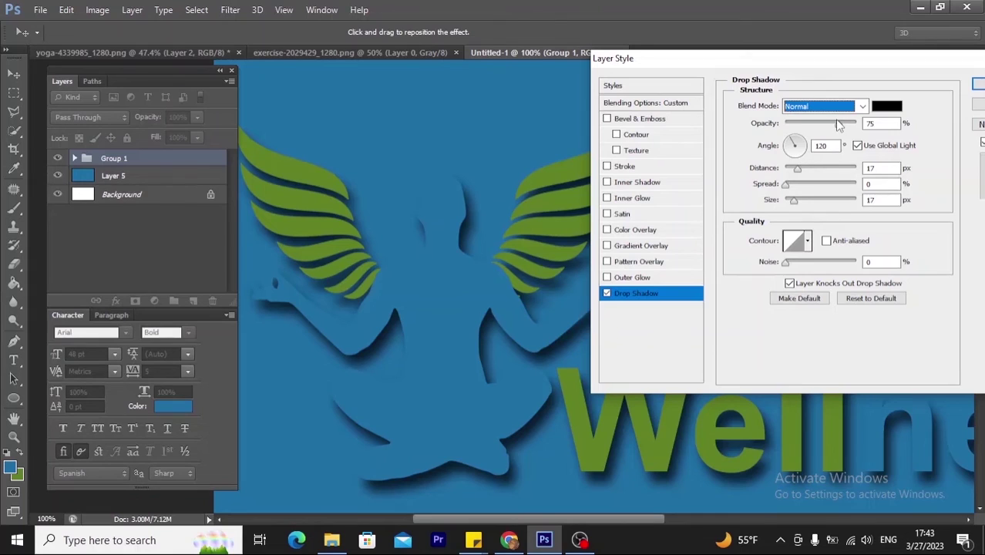
left_click_drag(840, 125, 845, 128)
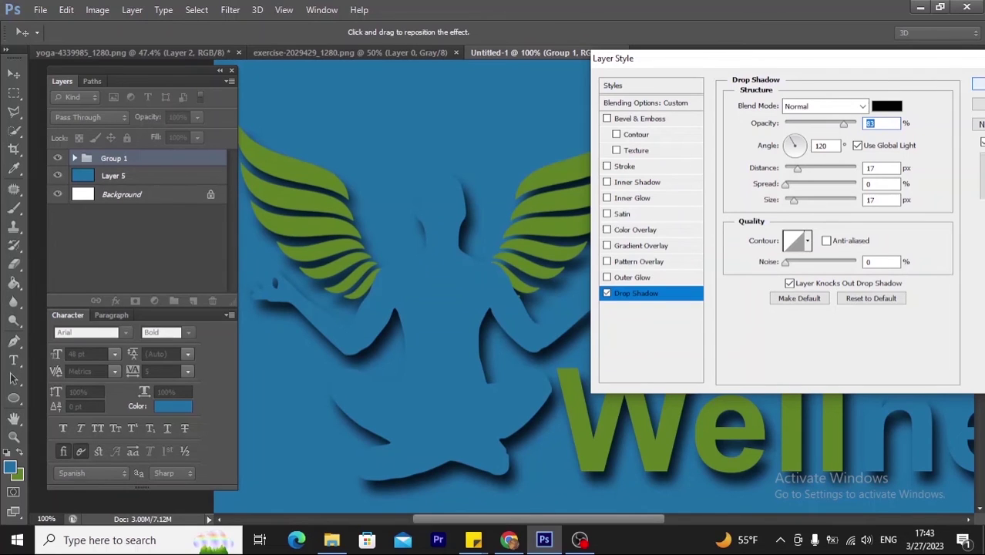
key("Return")
key("ctrl+minus")
key("ctrl+minus")
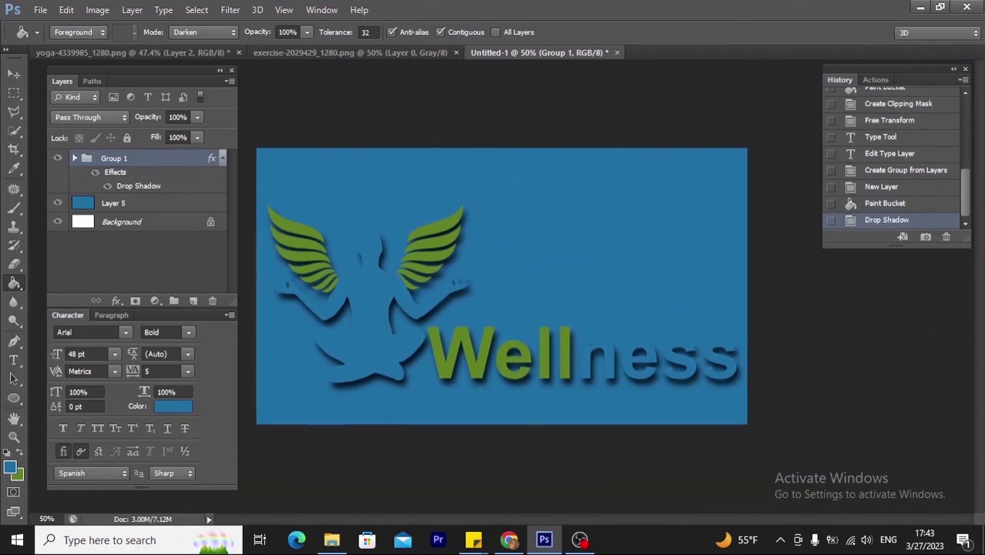
key("ctrl+minus")
key("ctrl+plus")
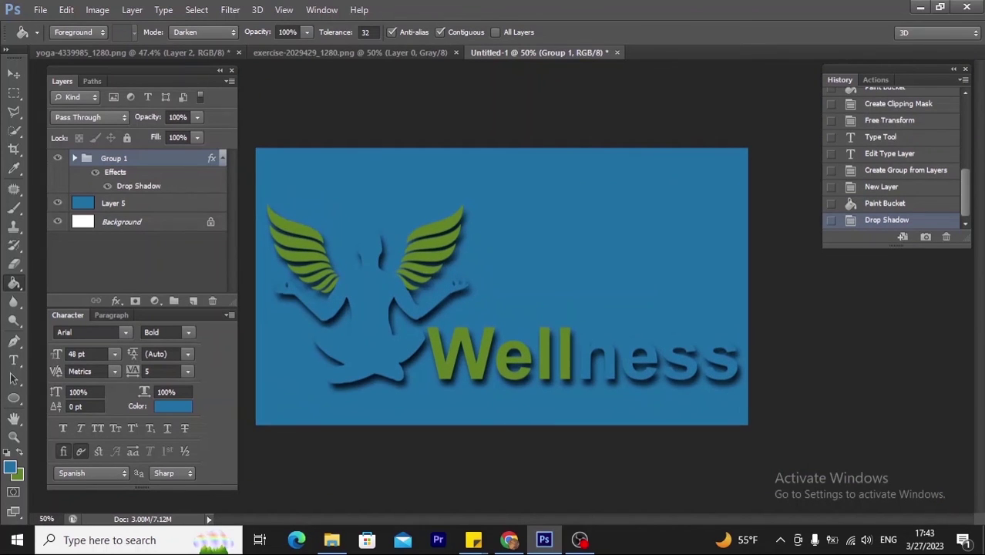
key("ctrl+plus")
key("ctrl+minus")
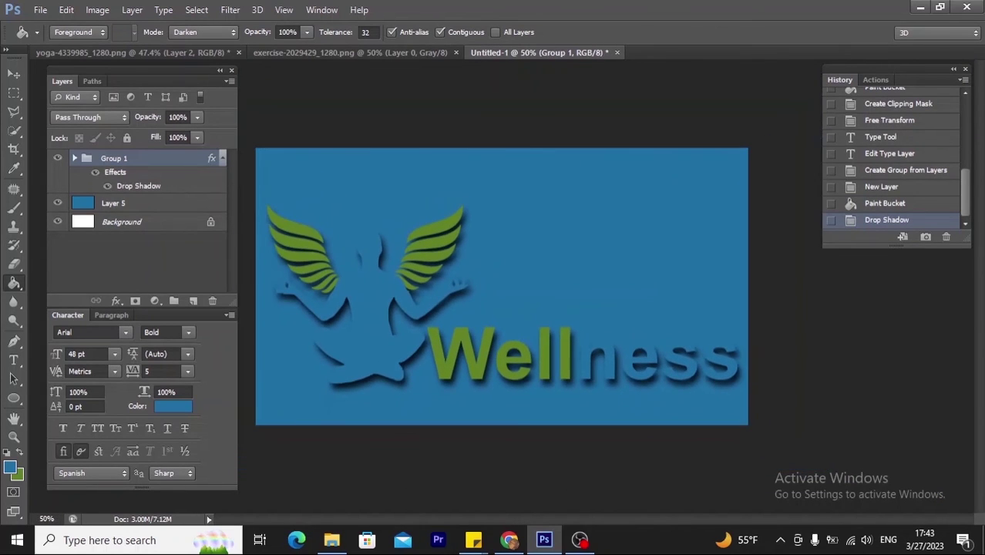